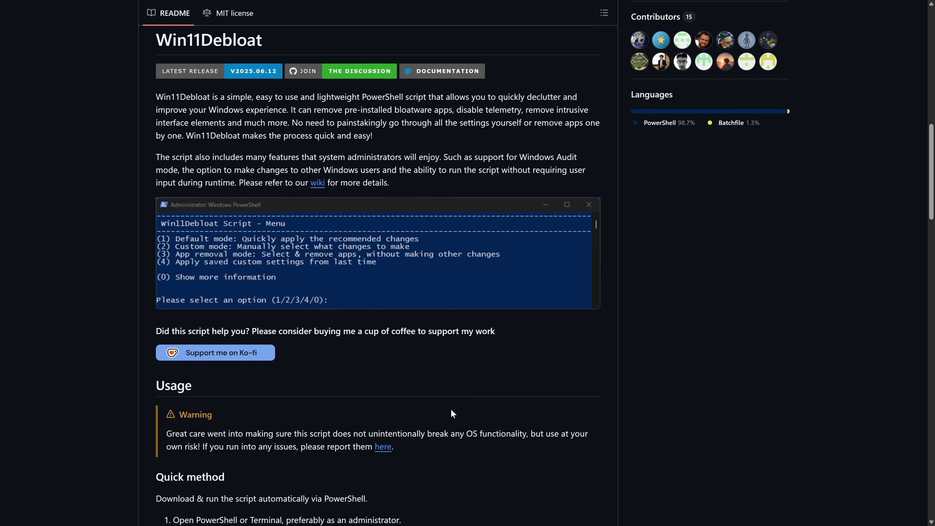
Bring up the Start menu's list of installed apps and browse down through it.
key(super)
scroll(224, 277, down, 10)
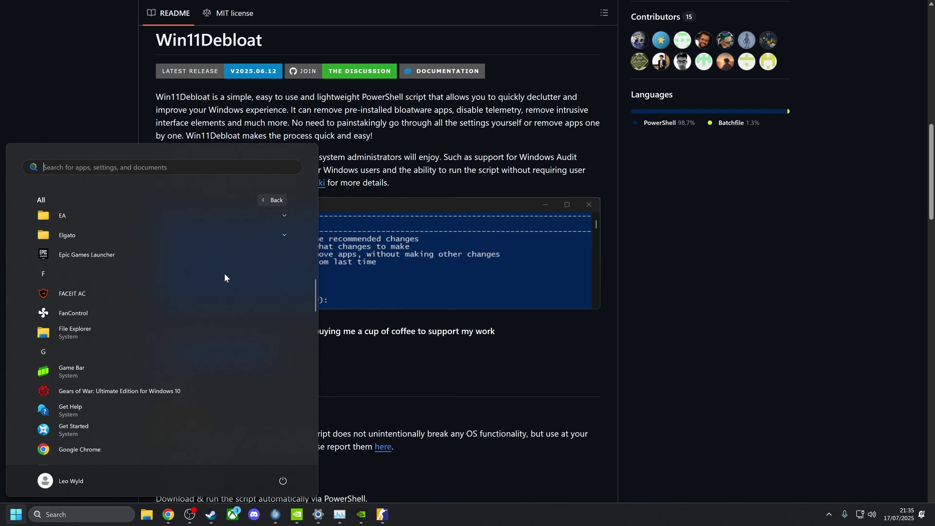
scroll(224, 278, down, 15)
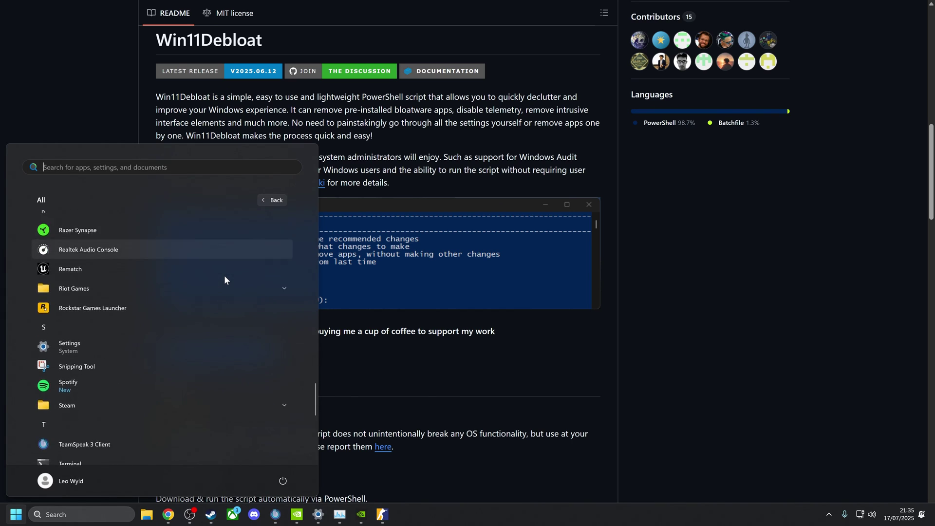
scroll(224, 278, down, 6)
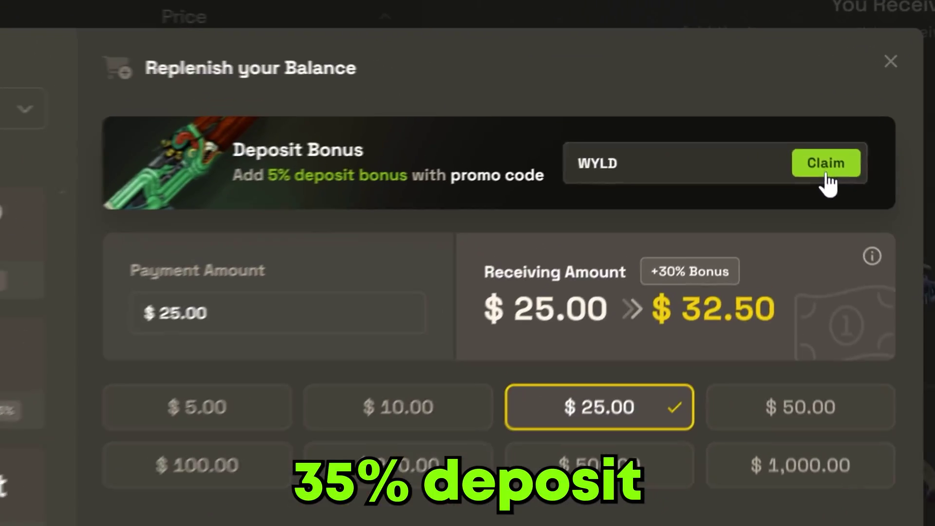
Turn on hardware-accelerated GPU scheduling and windowed-game optimisations in Default graphics settings.
click(825, 171)
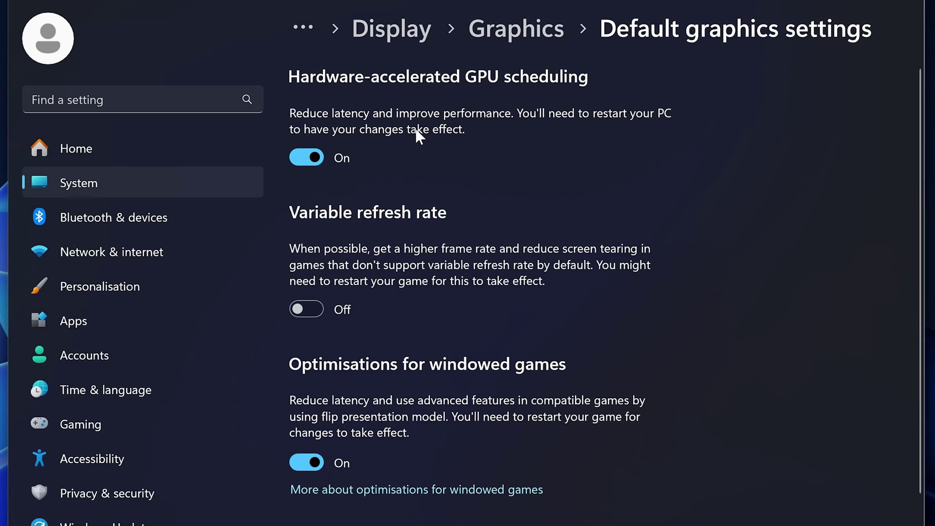
Set cs2.exe's graphics preference to High performance on the NVIDIA GeForce RTX 4090.
scroll(560, 431, down, 1)
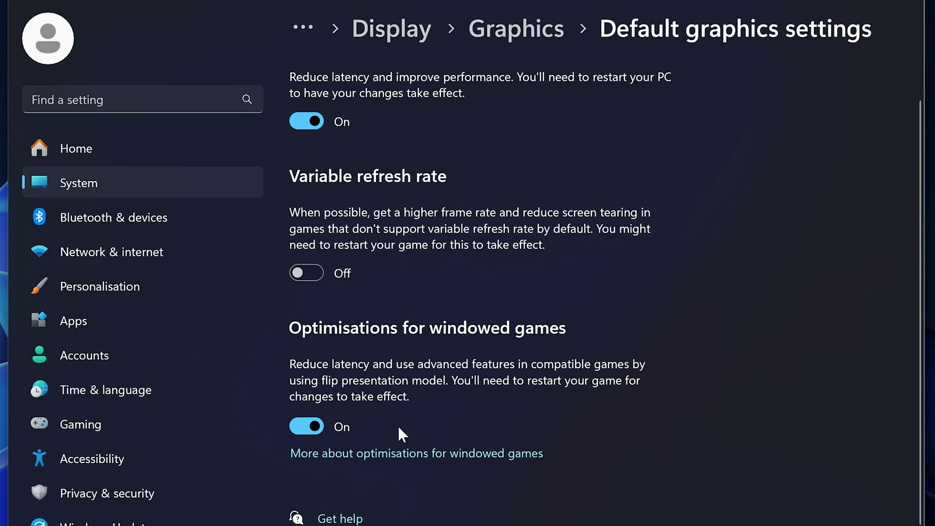
click(528, 33)
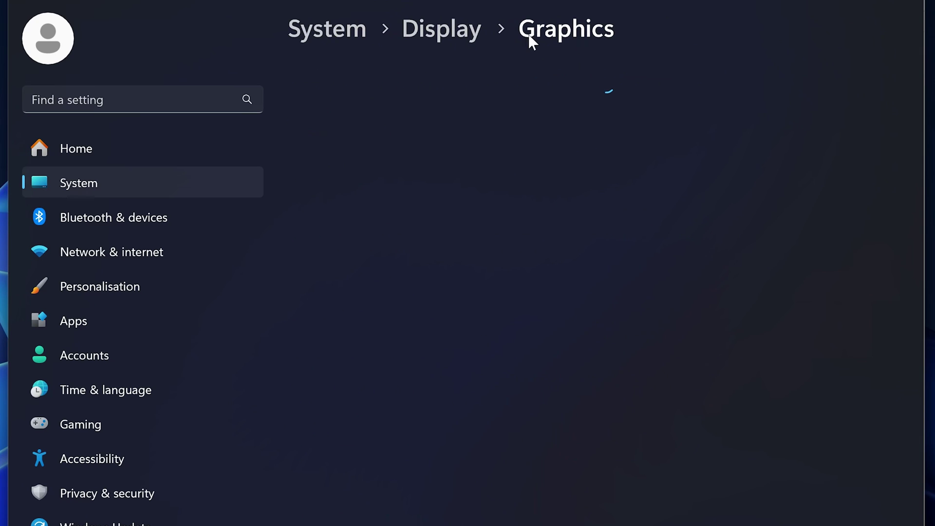
scroll(562, 287, down, 10)
scroll(566, 293, down, 15)
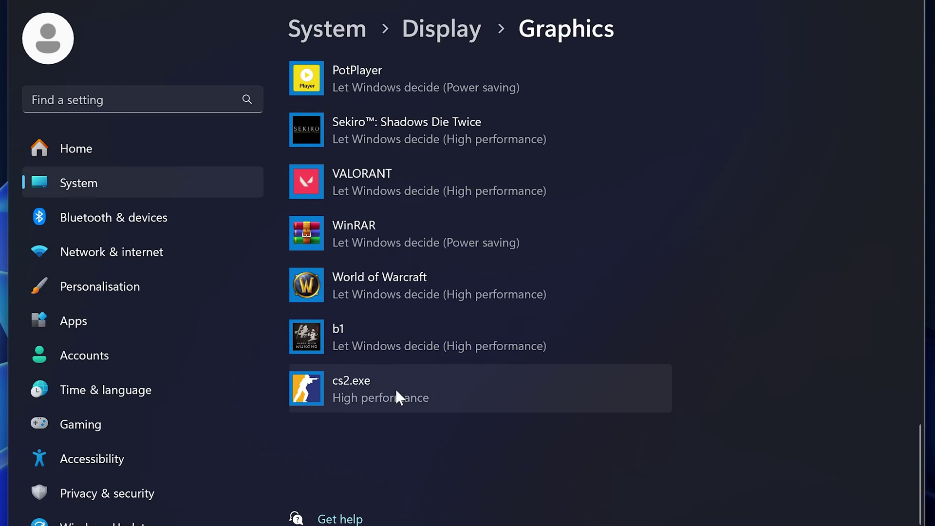
click(384, 391)
click(536, 392)
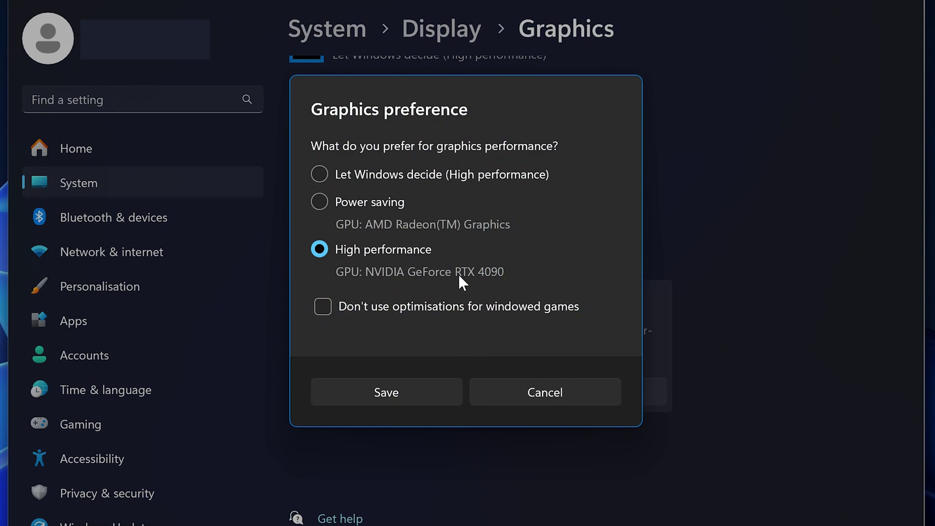
click(404, 394)
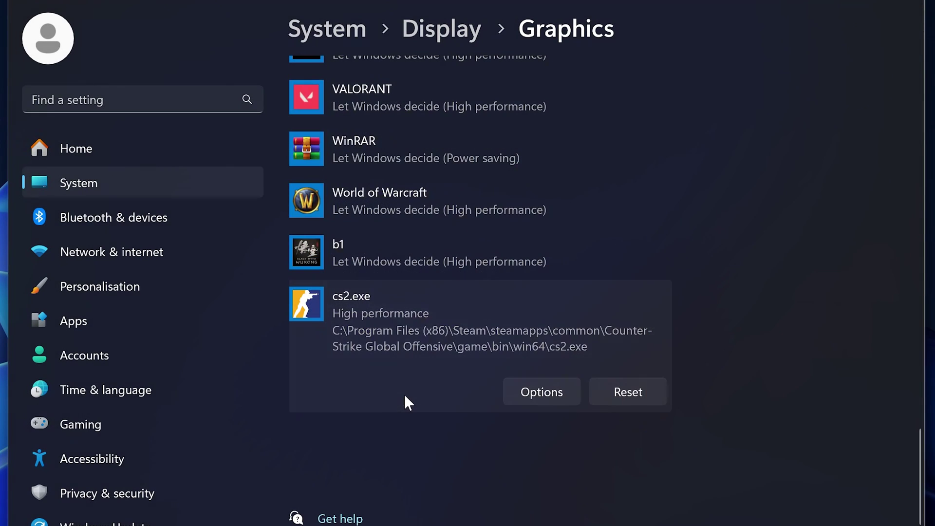
Confirm Game Mode is on and review the Game Bar settings.
click(95, 416)
click(453, 222)
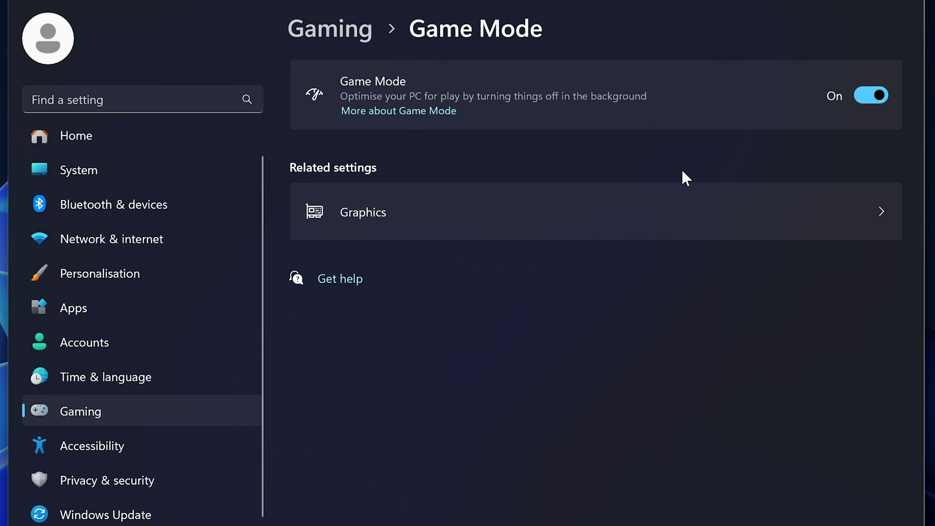
key(alt+Left)
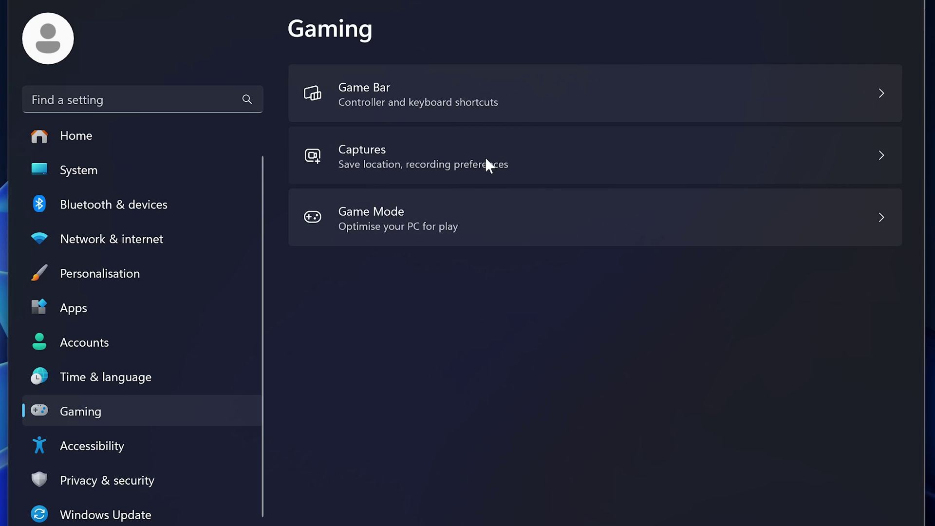
click(487, 166)
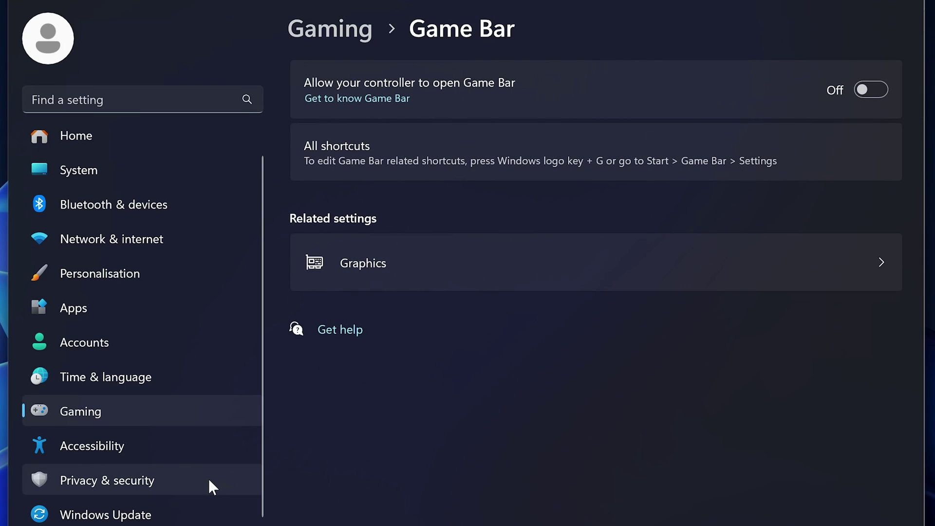
Review the Speech and Location privacy settings under Privacy & security.
click(101, 483)
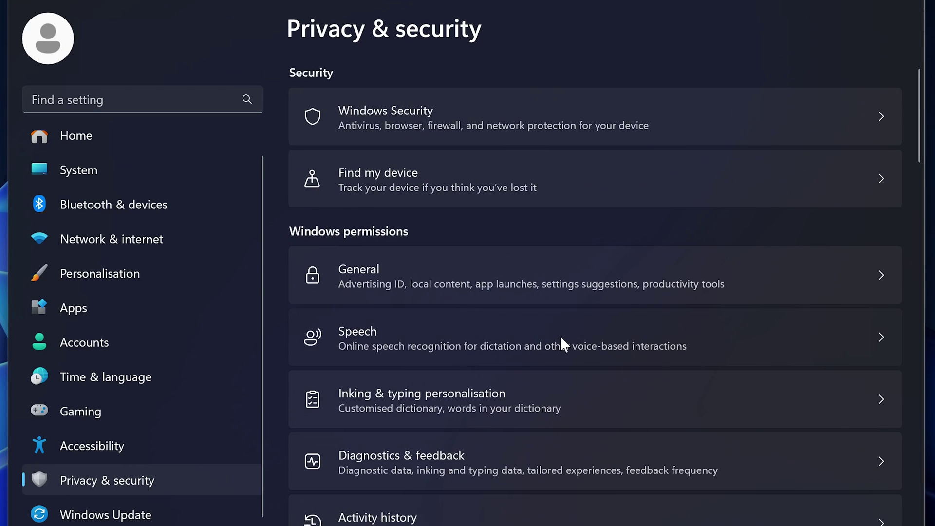
click(560, 336)
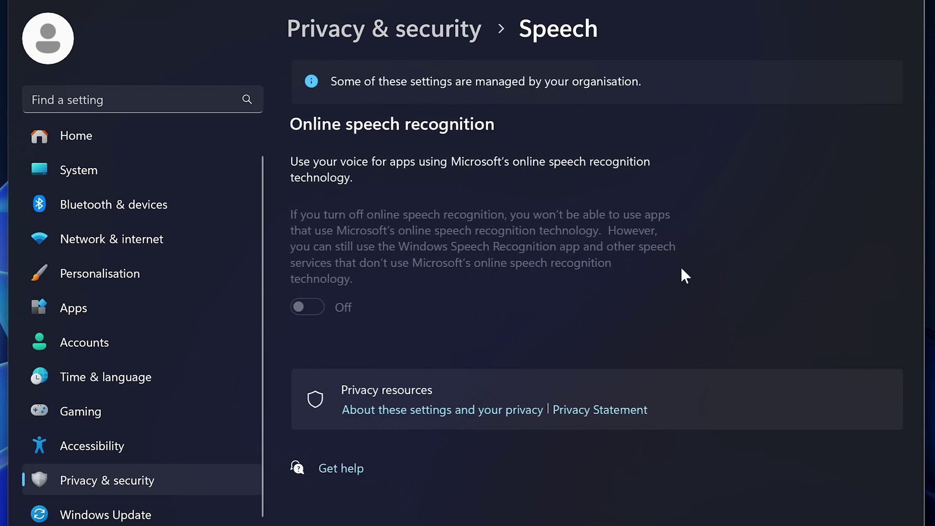
key(alt+Left)
scroll(487, 292, down, 8)
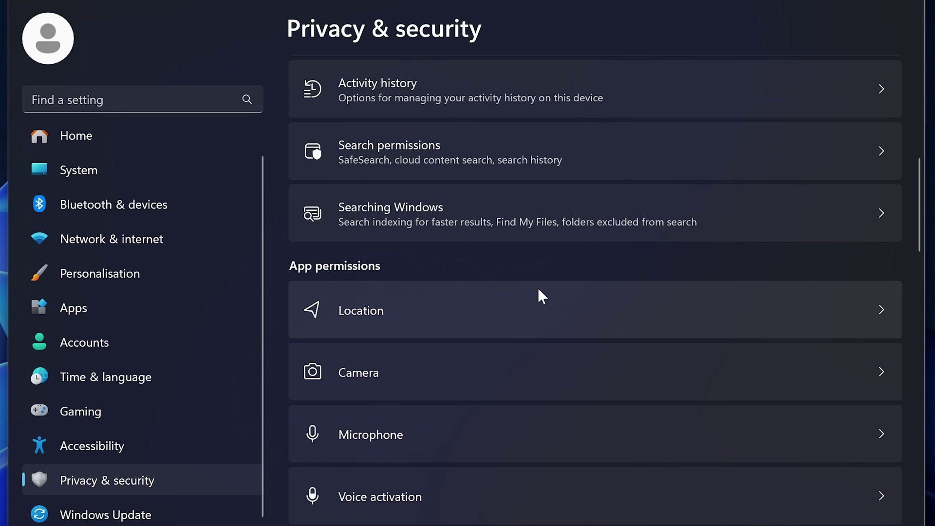
scroll(468, 258, down, 3)
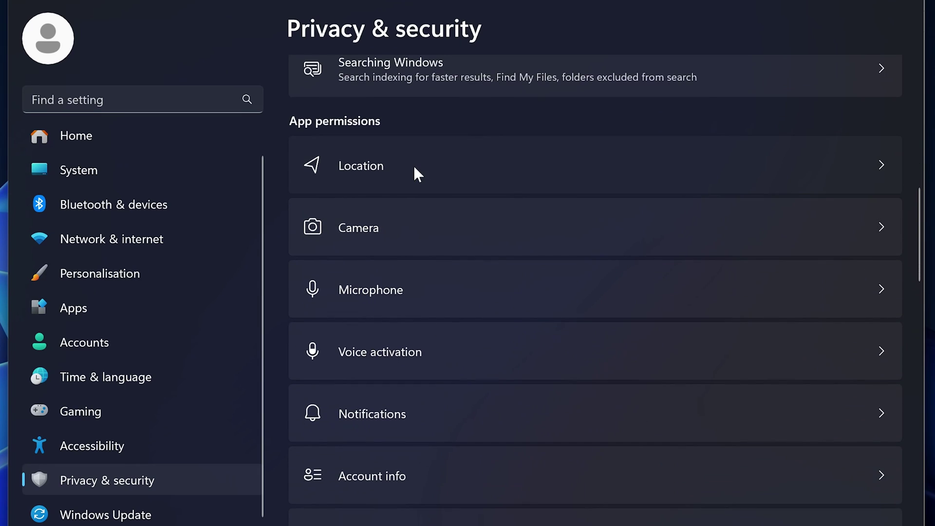
click(416, 173)
scroll(770, 273, down, 2)
scroll(707, 297, down, 5)
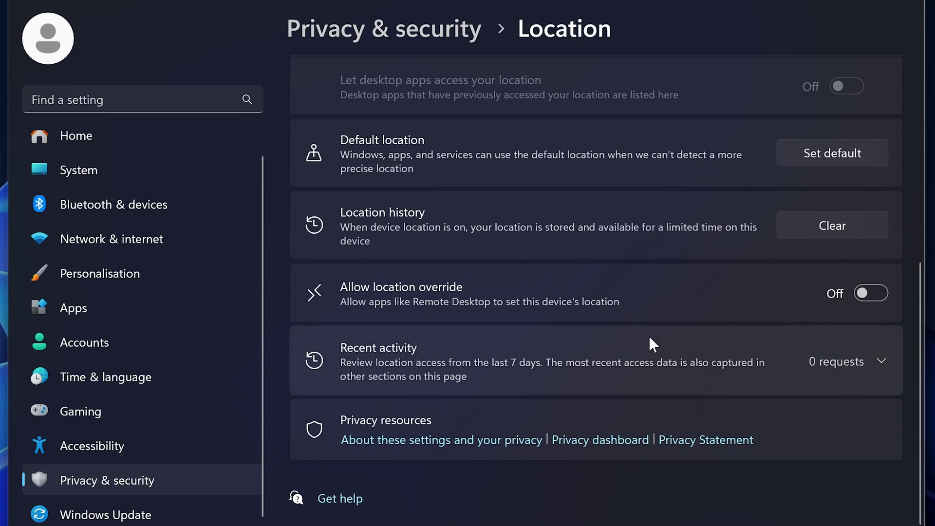
scroll(618, 356, up, 7)
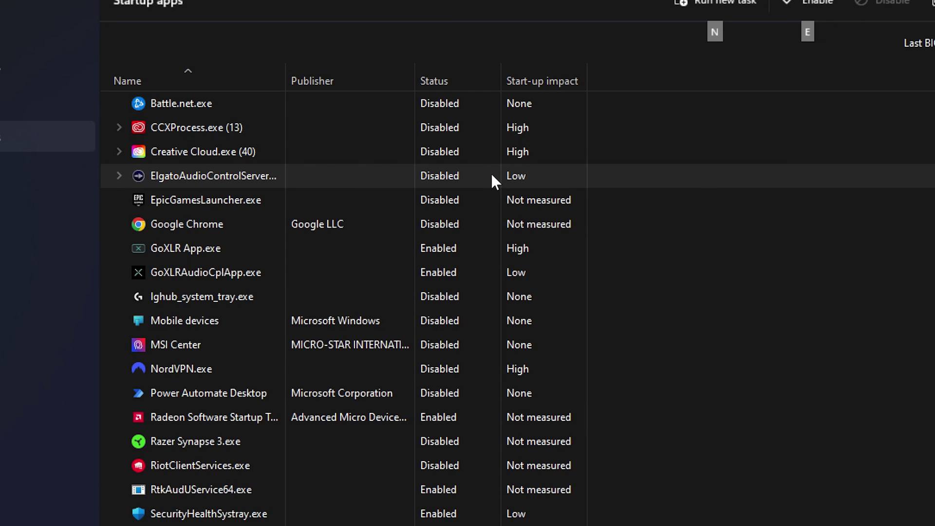
Inspect the Battle.net and GoXLR App.exe entries in Task Manager's Startup apps.
right_click(432, 104)
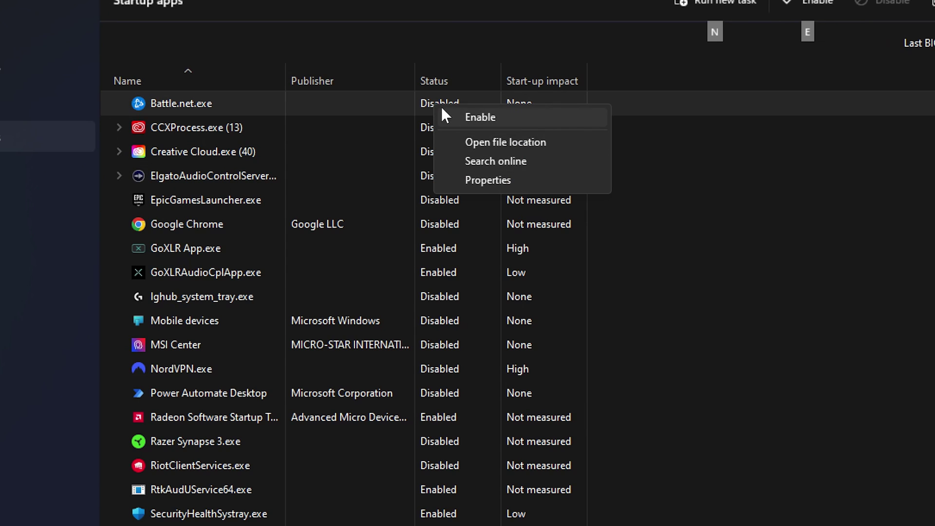
click(341, 250)
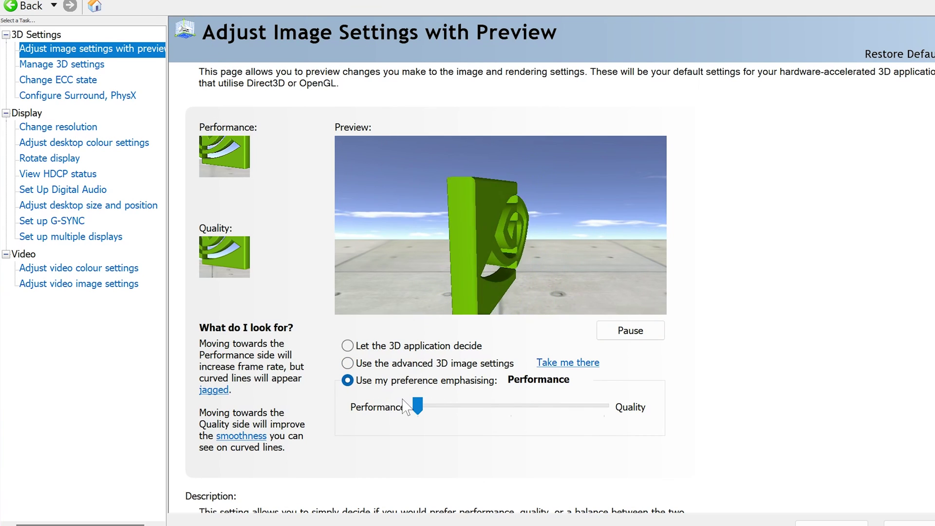
Set Power management mode to Prefer maximum performance, apply, and view desktop size and position.
click(95, 67)
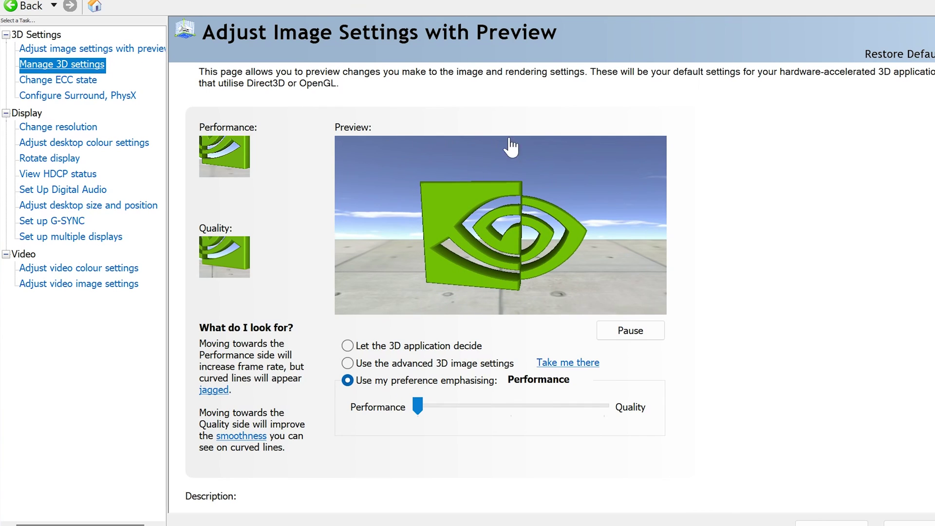
scroll(497, 293, down, 4)
click(495, 288)
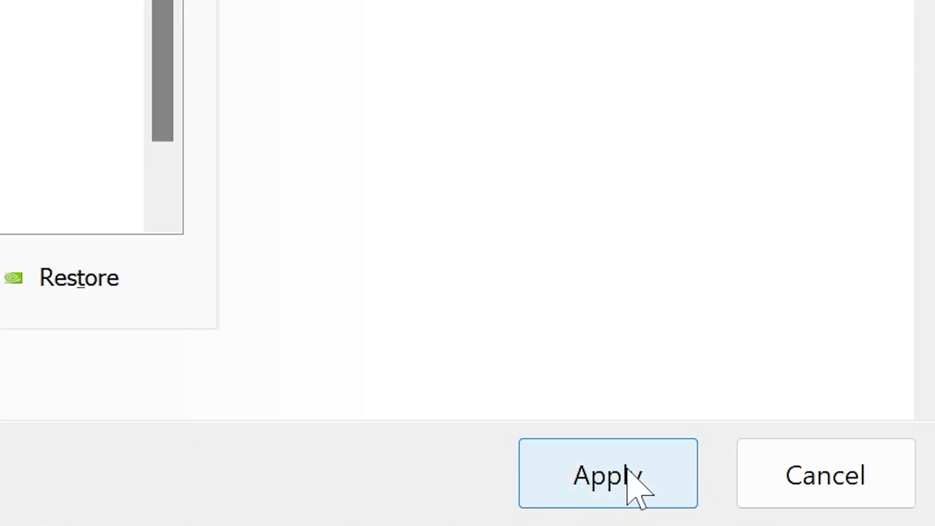
click(836, 525)
click(63, 207)
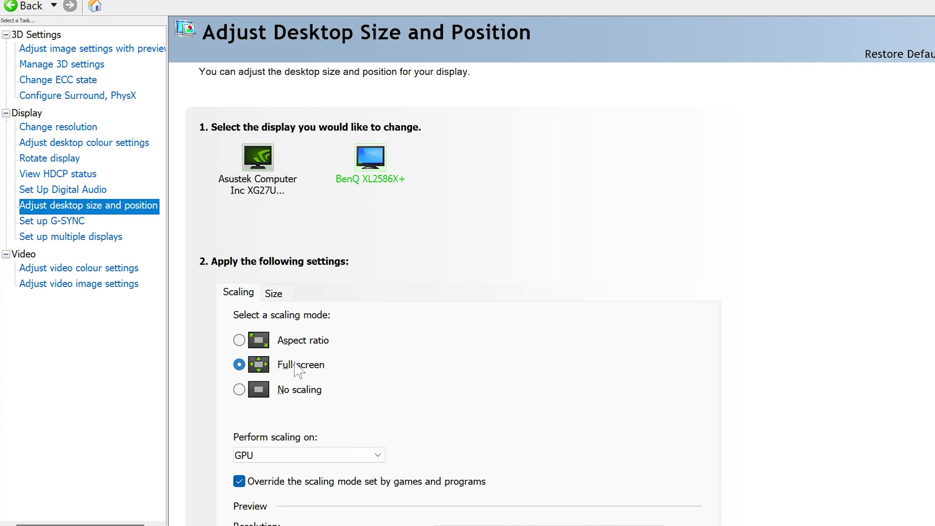
scroll(293, 375, down, 5)
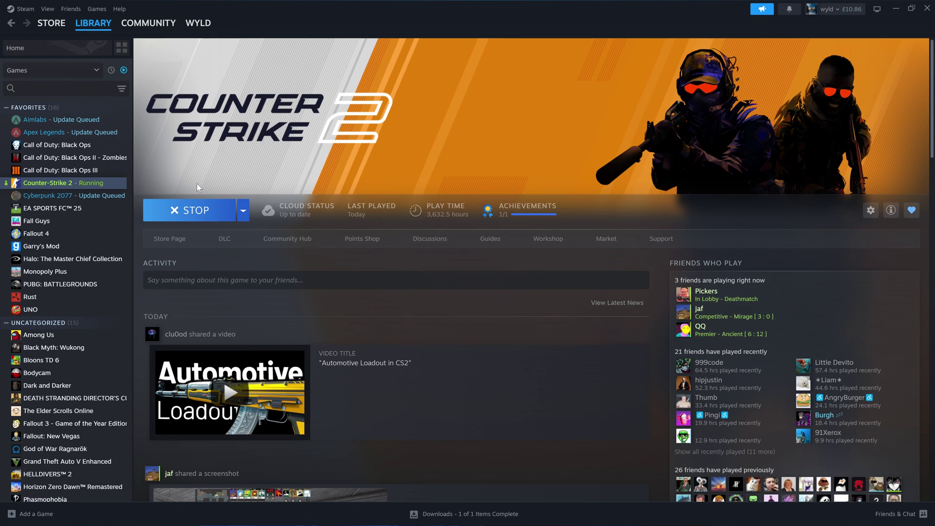
Open Counter-Strike 2's Steam properties showing launch options -noreflex +fps_max 0.
right_click(104, 183)
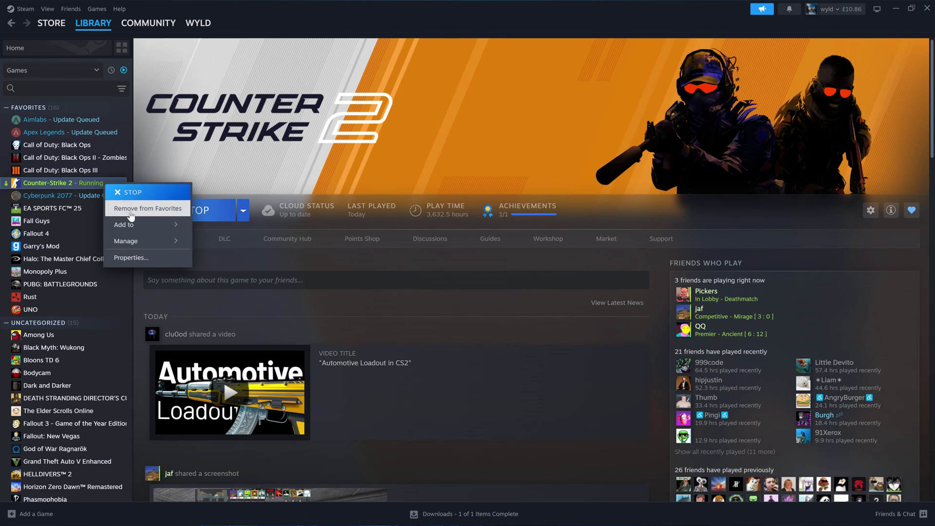
click(130, 254)
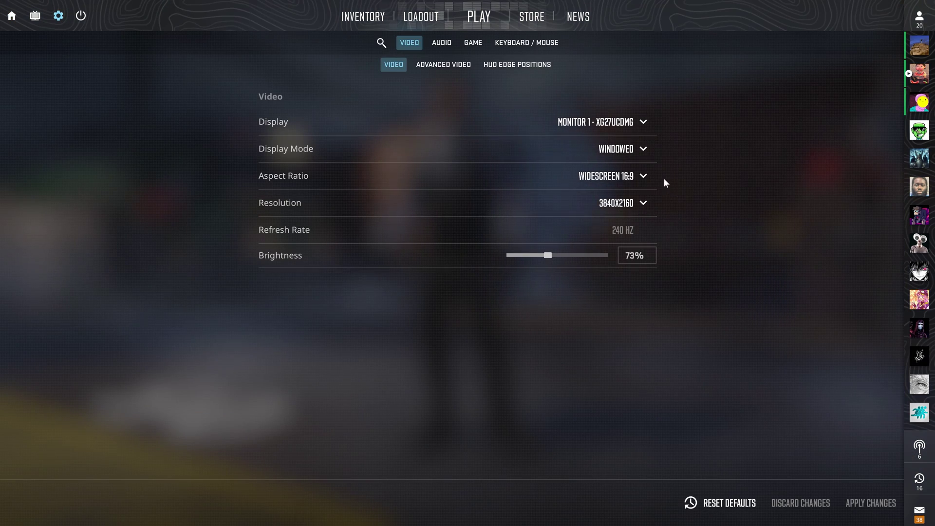
Change Counter-Strike 2's display mode from Windowed to Fullscreen Windowed.
click(621, 149)
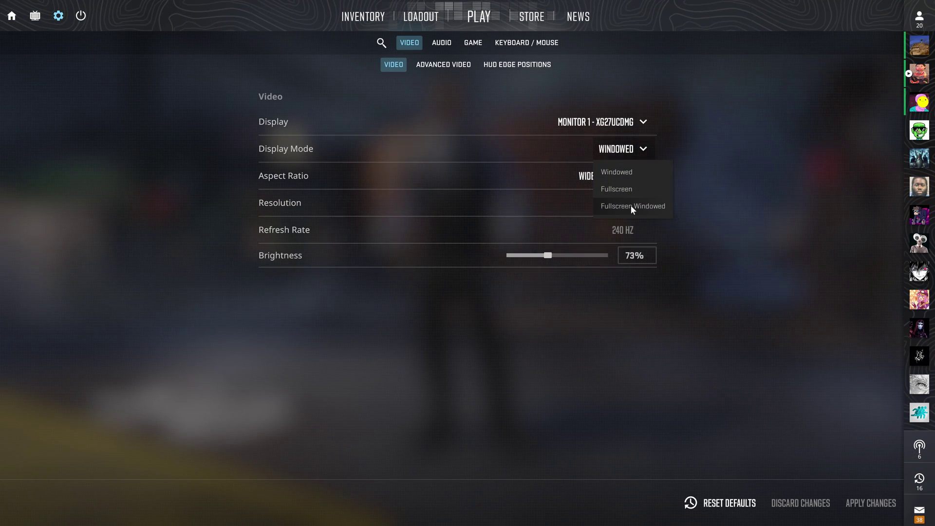
click(702, 217)
click(621, 149)
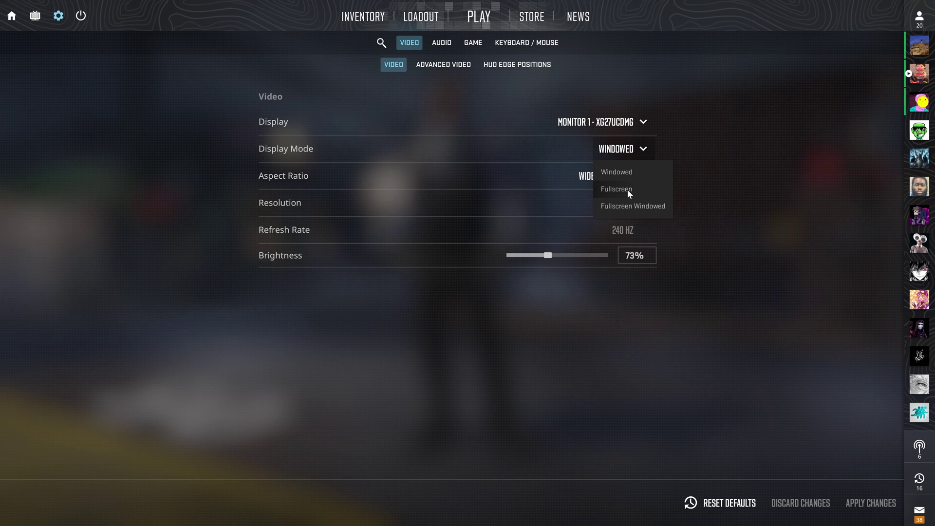
click(639, 206)
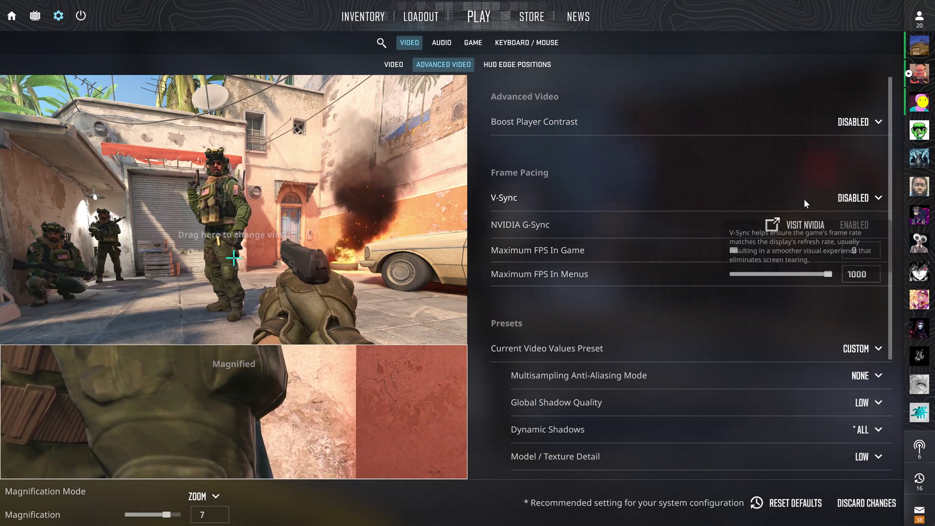
Set anti-aliasing to 2X MSAA and global shadow quality to Medium.
scroll(688, 251, down, 4)
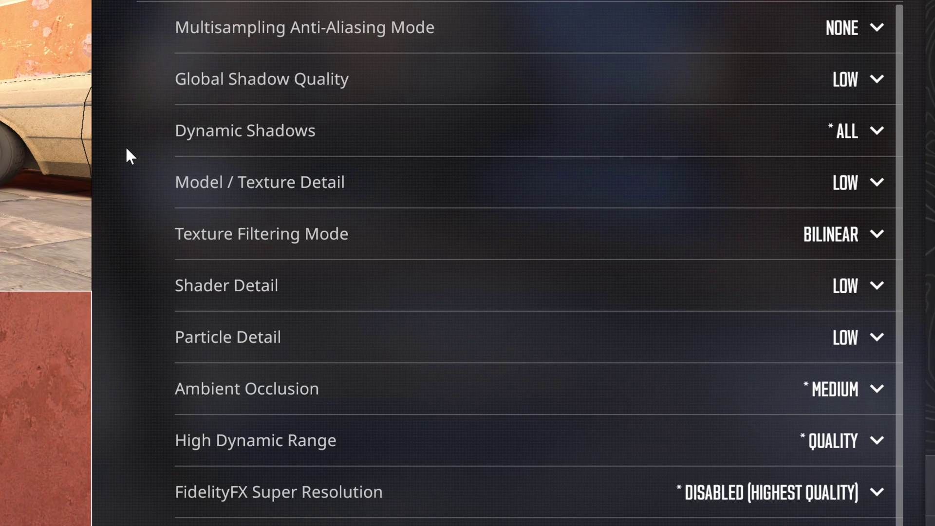
click(848, 25)
click(853, 135)
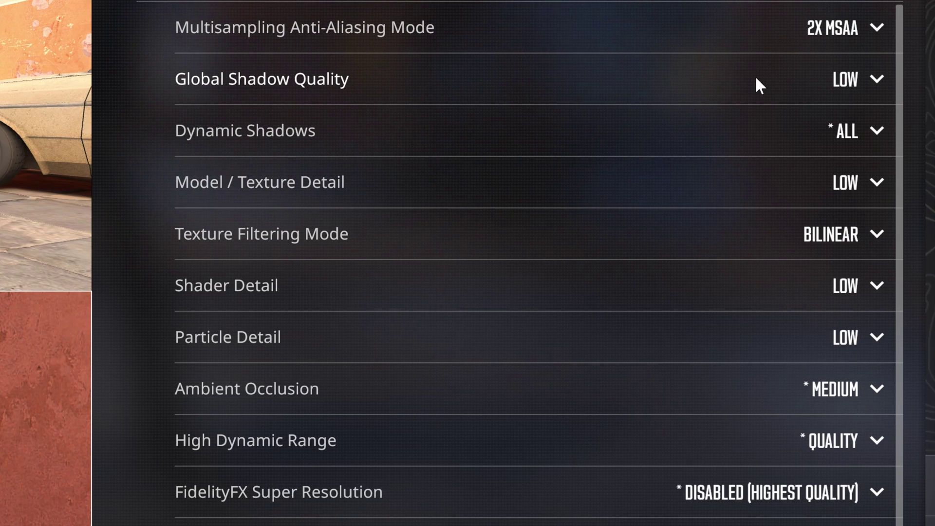
click(827, 80)
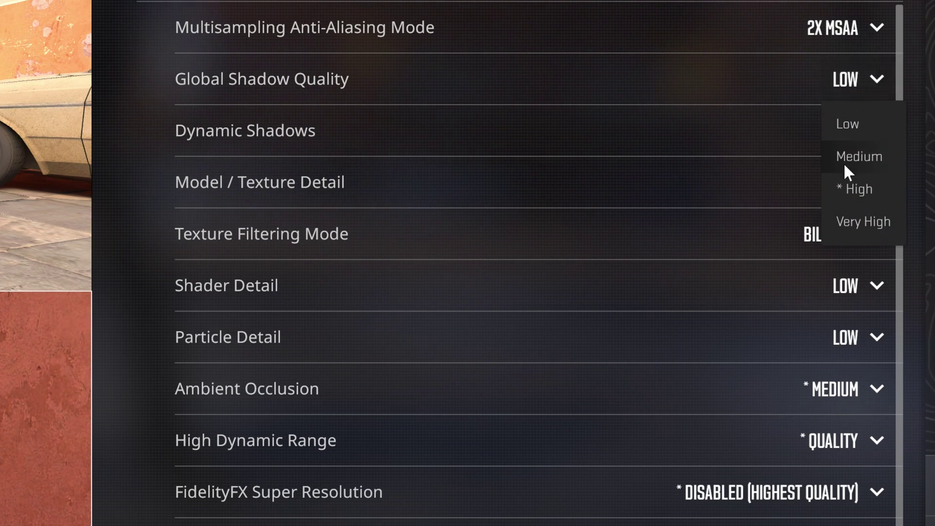
click(845, 155)
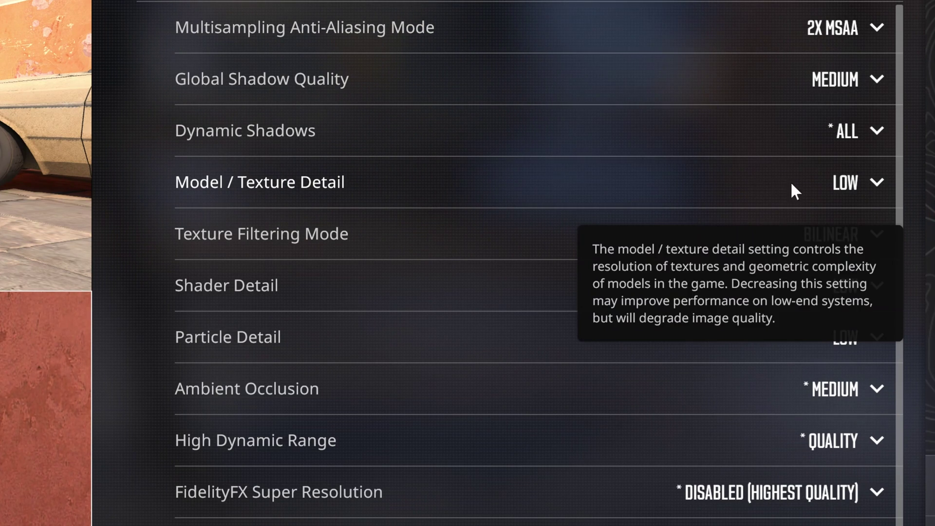
Set model/texture detail to Medium and texture filtering to Anisotropic 2X, keeping shader detail Low.
click(839, 173)
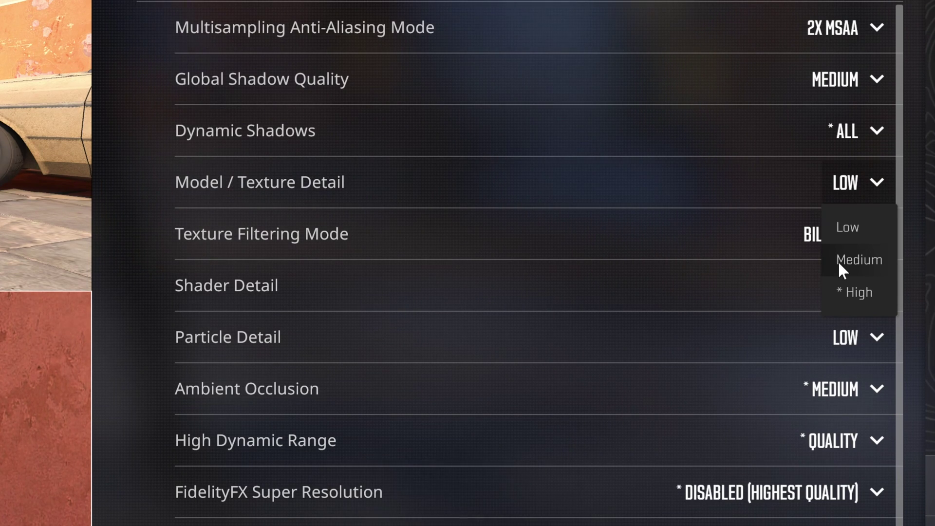
click(839, 261)
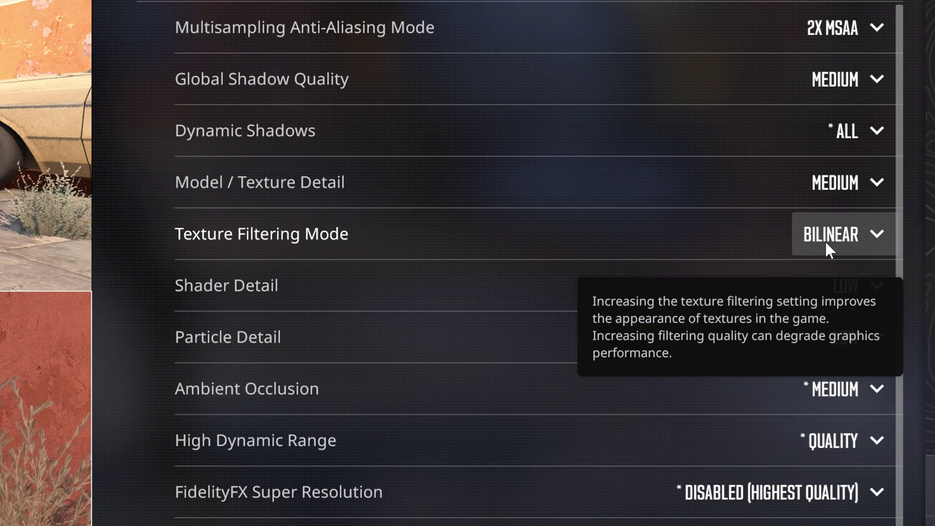
click(823, 244)
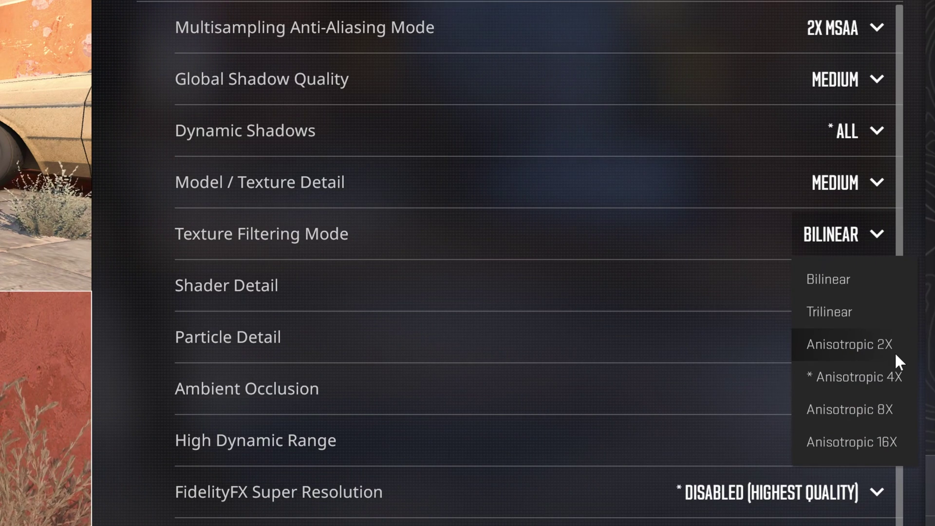
click(894, 352)
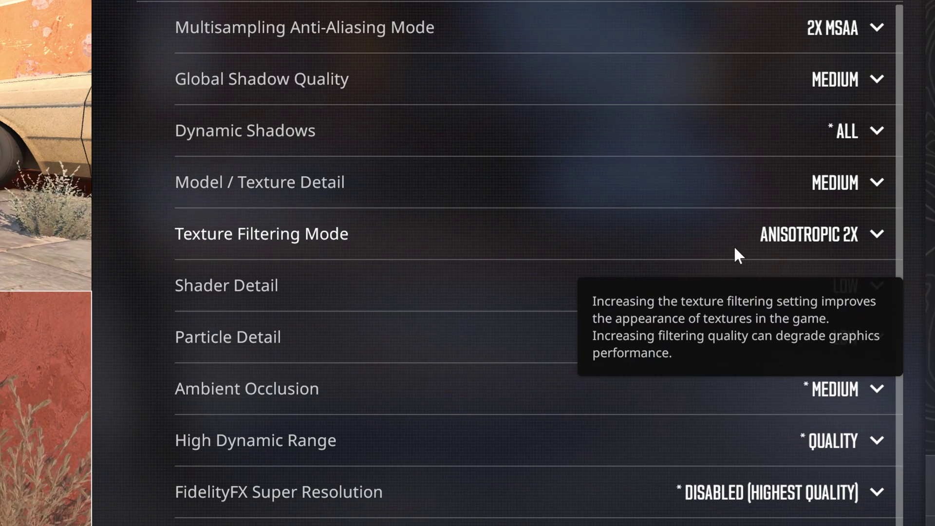
click(846, 286)
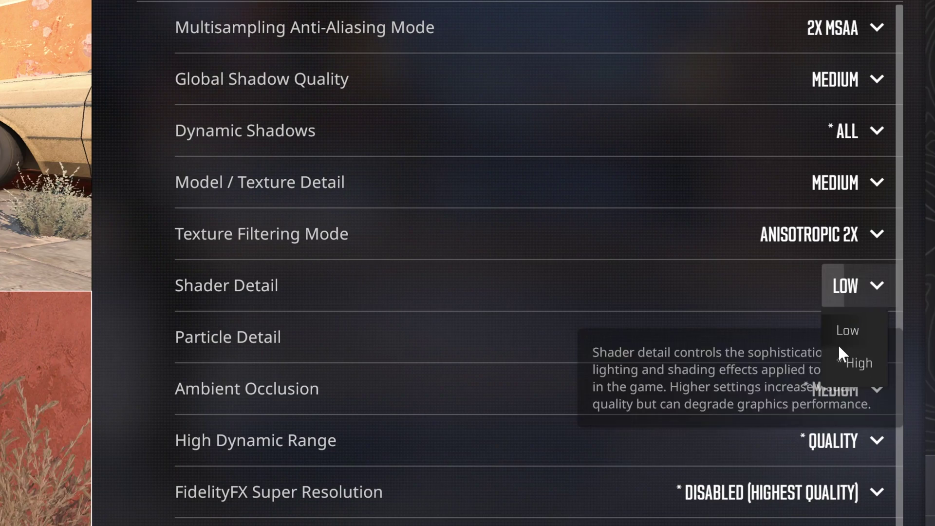